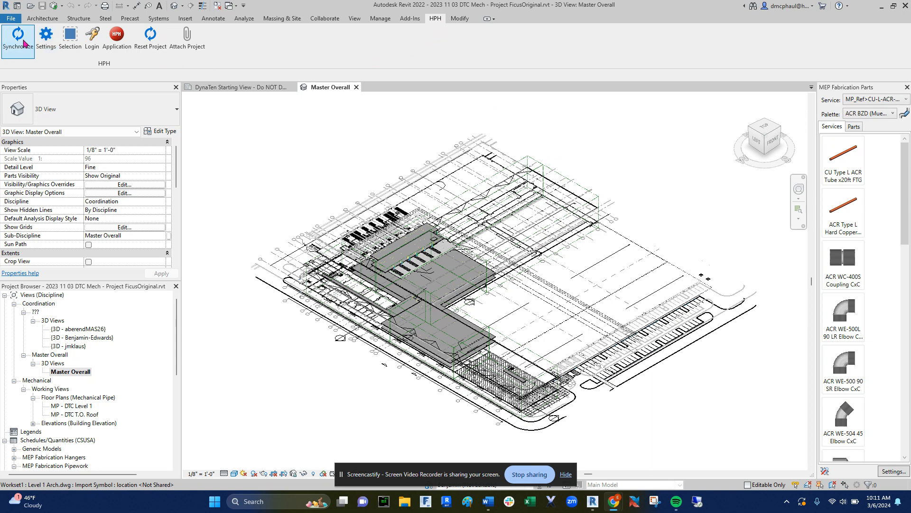
# - Start synchronizing the model as project 2024_HPH-101, Project HPH Mech HQ, with status Detailing, Mfr List pricing and the MCAA Comp 12 2023 labor profile
pyautogui.click(24, 45)
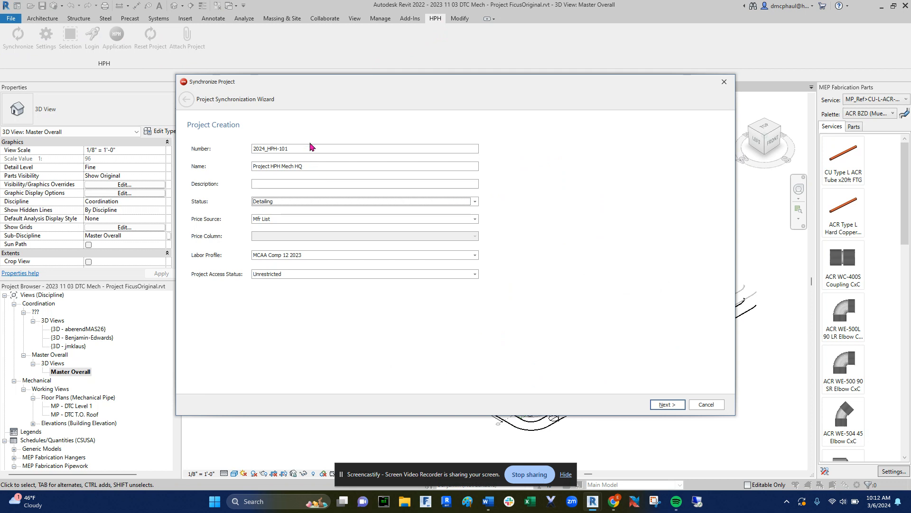
pyautogui.click(304, 221)
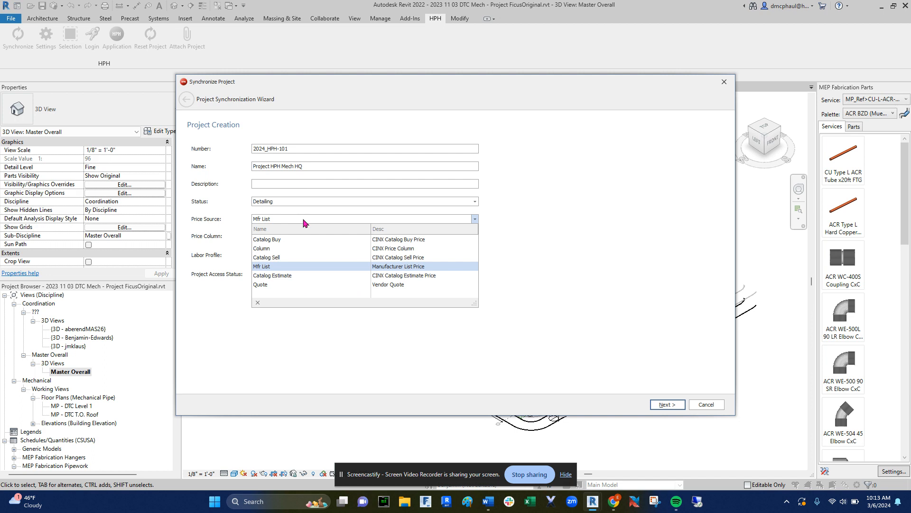
pyautogui.click(537, 227)
pyautogui.click(326, 256)
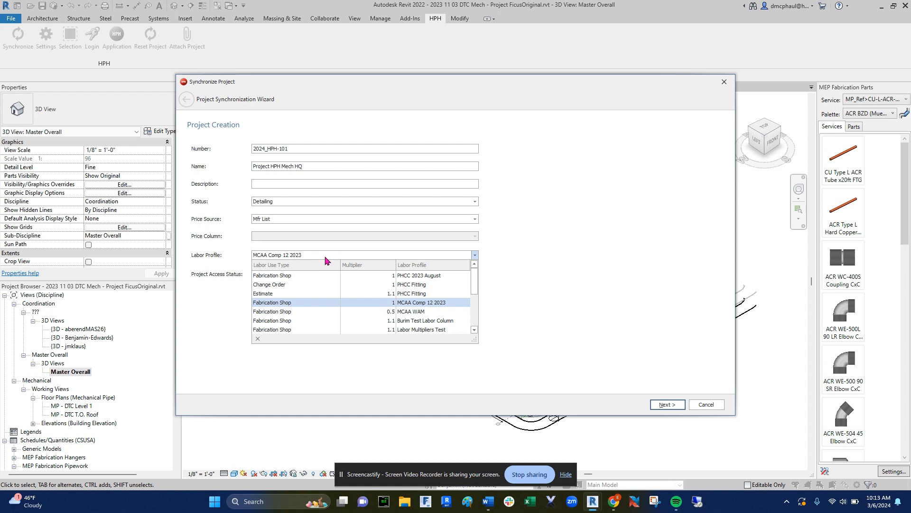
pyautogui.click(325, 257)
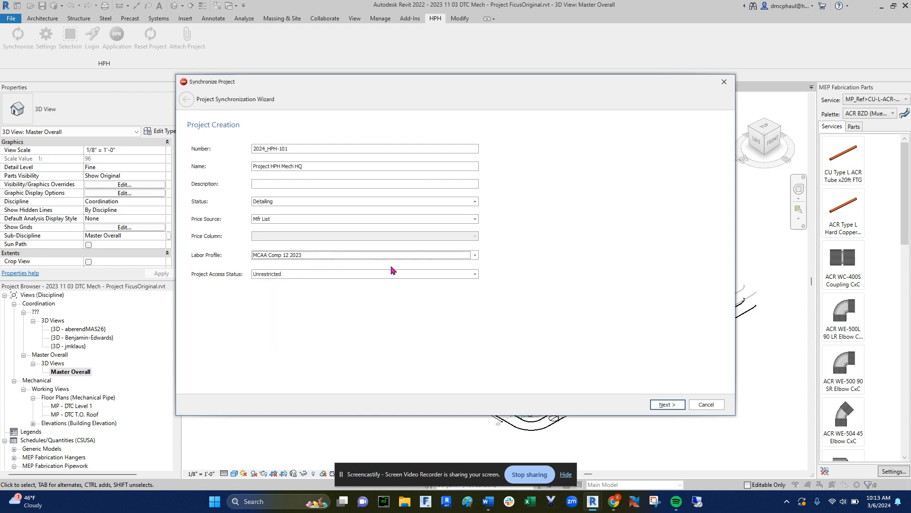
pyautogui.click(667, 406)
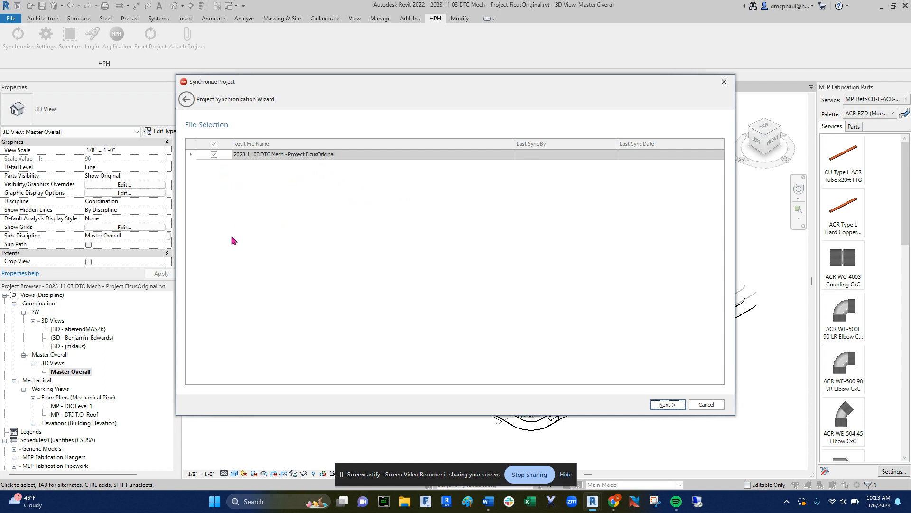
# - Include the listed Revit file, all services and all levels in the synchronization and finish the wizard
pyautogui.click(666, 405)
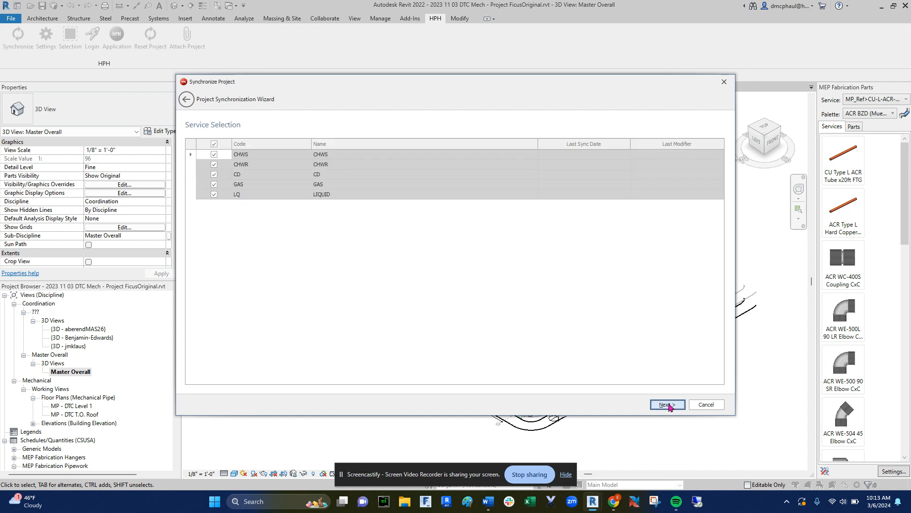
pyautogui.click(668, 404)
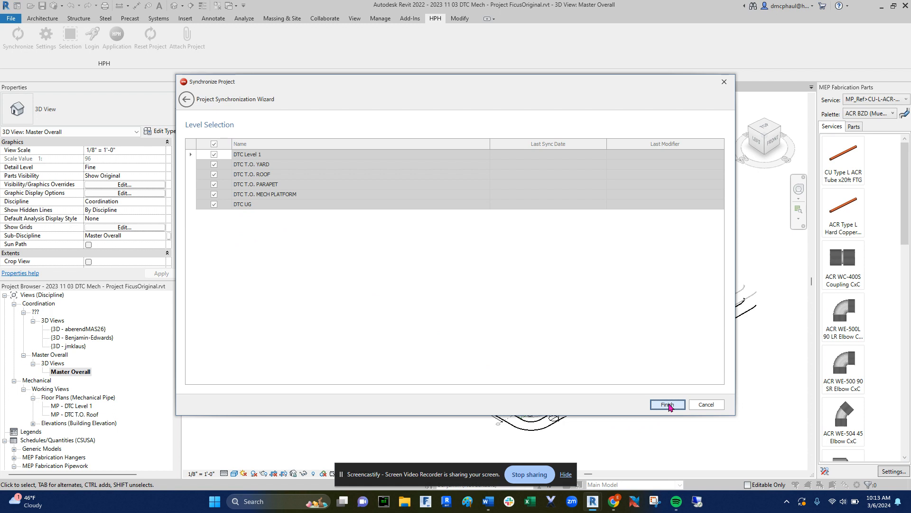
pyautogui.click(668, 404)
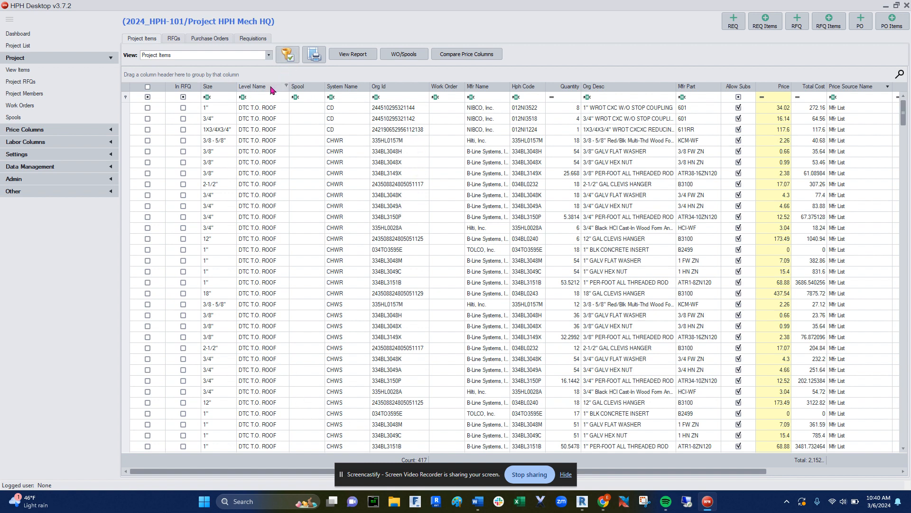
# - Group the project items by Level Name, replace that grouping with System Name, and check the CHWR group
pyautogui.moveTo(269, 87); pyautogui.dragTo(254, 76)
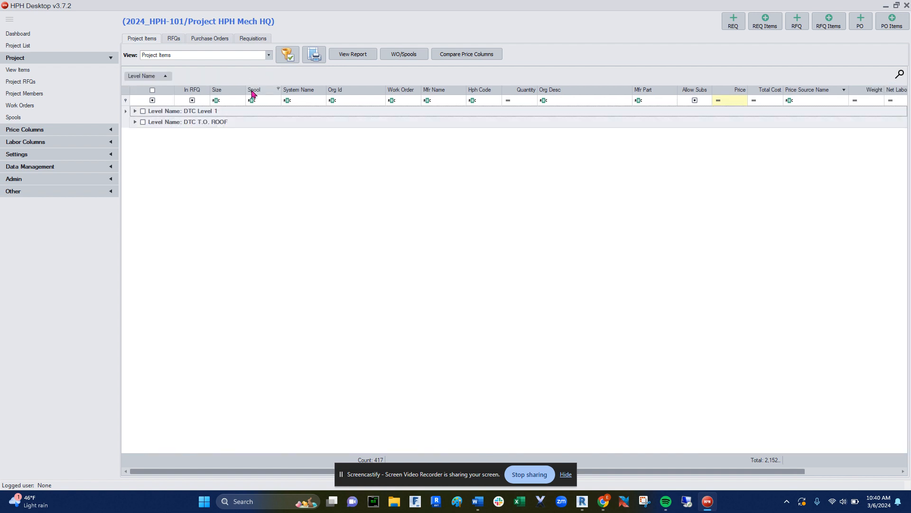
pyautogui.moveTo(163, 75); pyautogui.dragTo(261, 76)
pyautogui.click(136, 120)
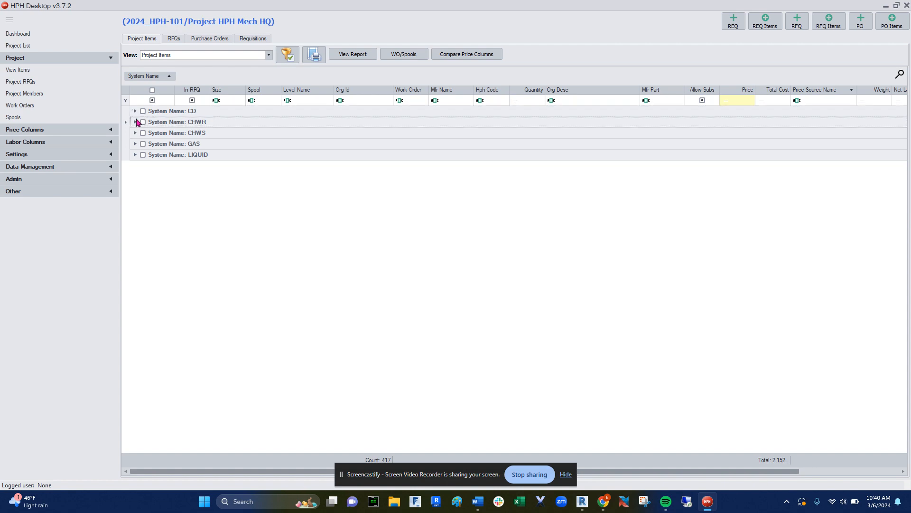
pyautogui.click(136, 123)
pyautogui.click(137, 124)
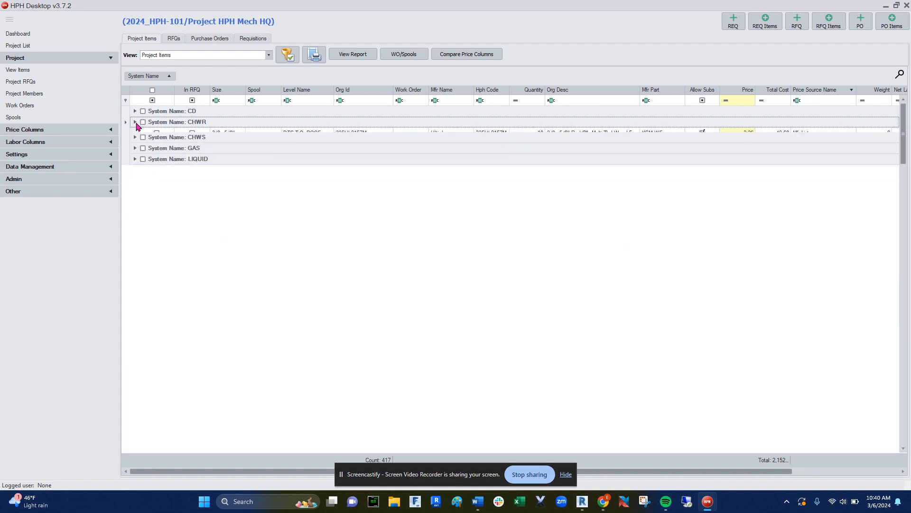
# - Try excluding the Joint service type in the project items filters
pyautogui.click(289, 57)
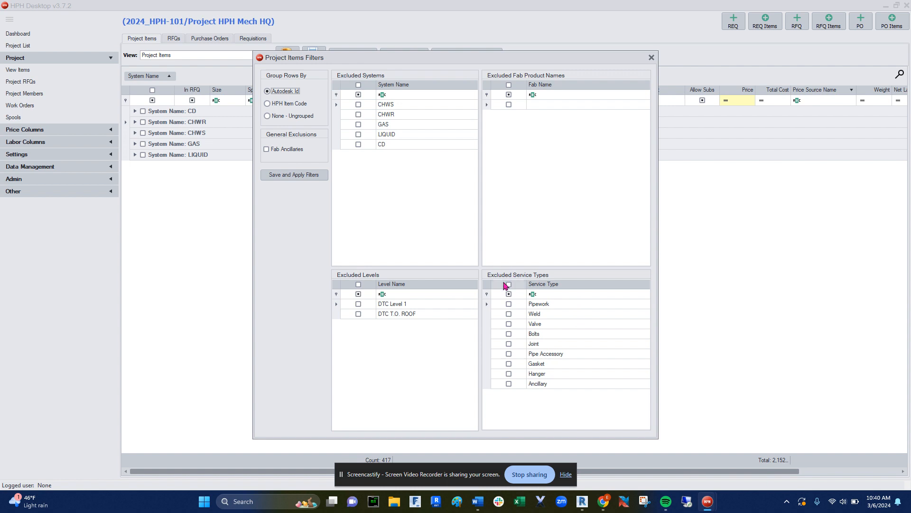
pyautogui.click(510, 345)
pyautogui.click(509, 343)
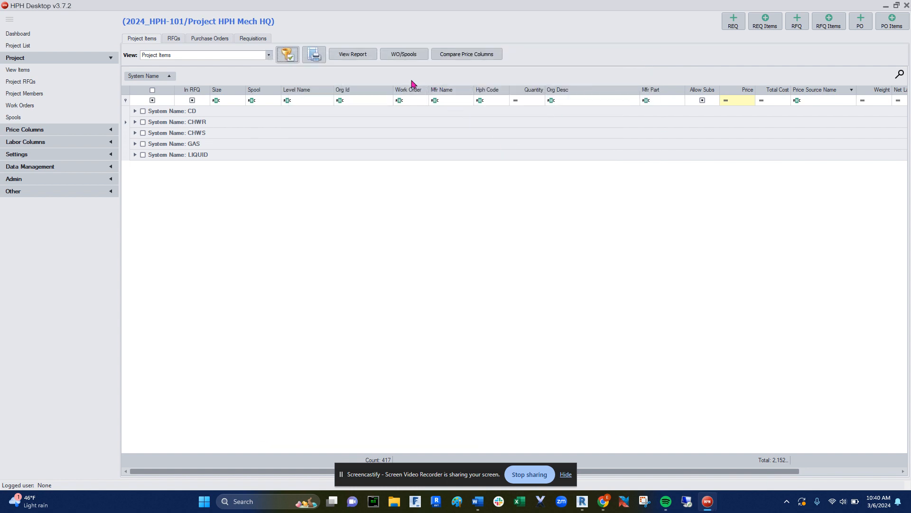
# - Preview the project overview report and read through the item prices and install hours by system and level
pyautogui.click(357, 57)
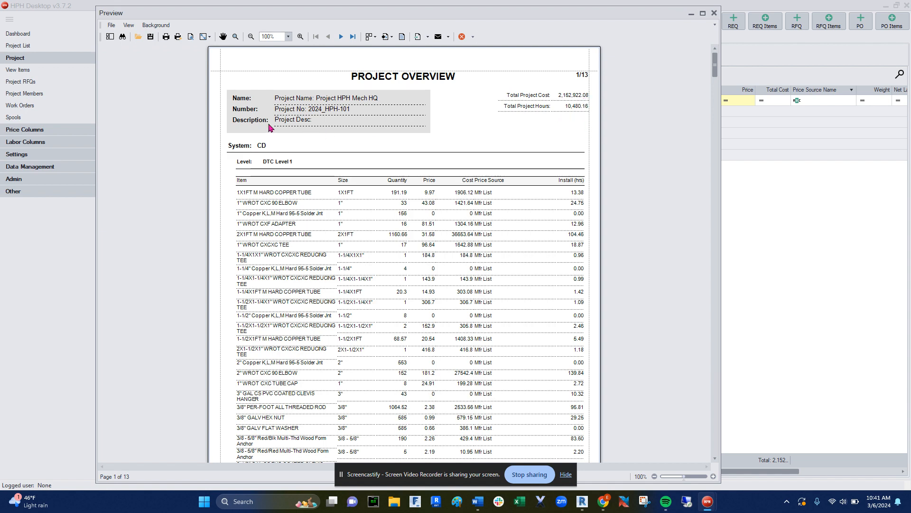
pyautogui.scroll(-3, 420, 244)
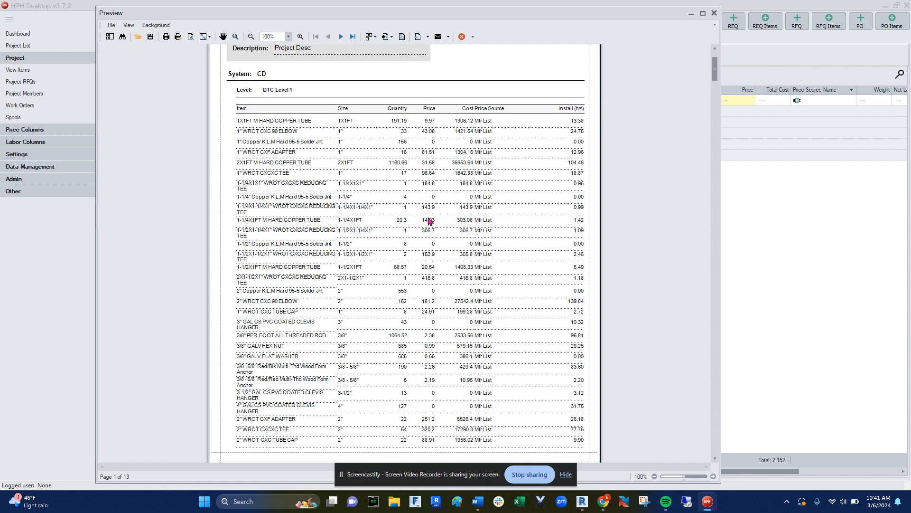
pyautogui.scroll(-4, 475, 205)
pyautogui.scroll(-13, 475, 205)
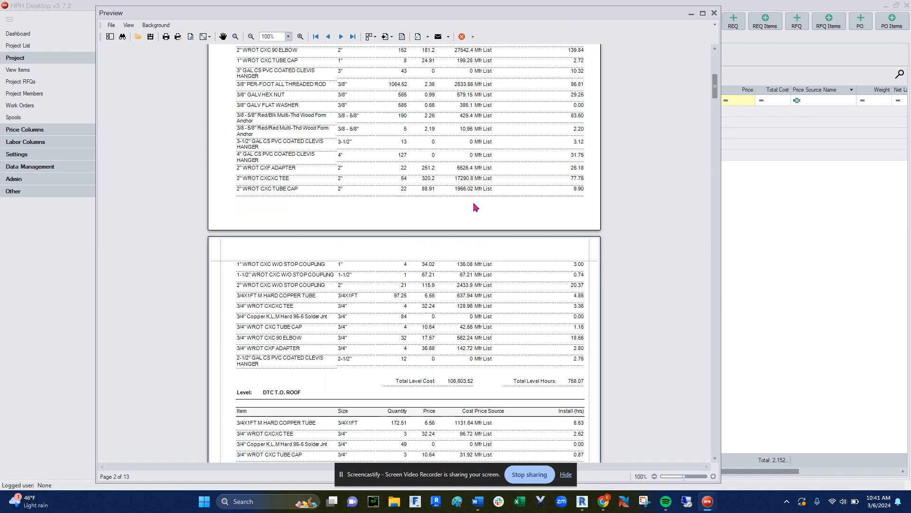
pyautogui.scroll(-14, 521, 192)
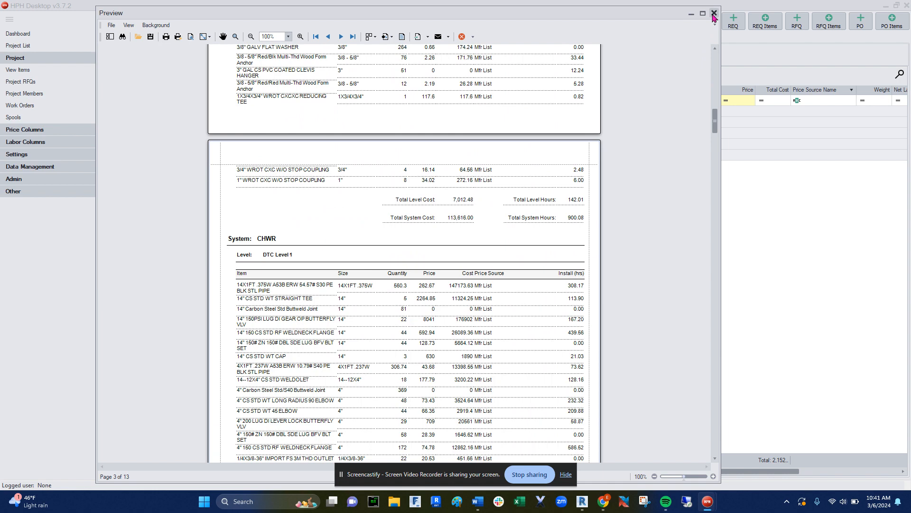
pyautogui.click(713, 16)
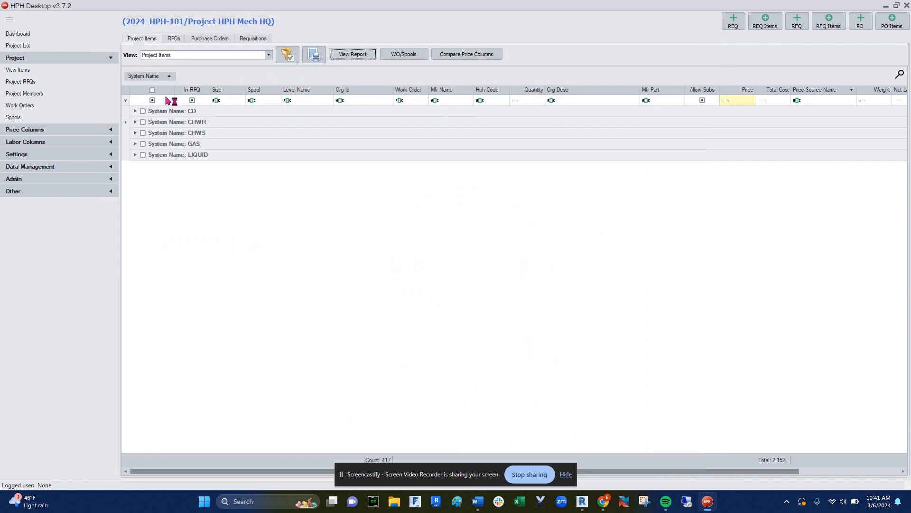
# - Inspect the items of the CD system and preview the project's Work Orders and Spools report
pyautogui.click(136, 111)
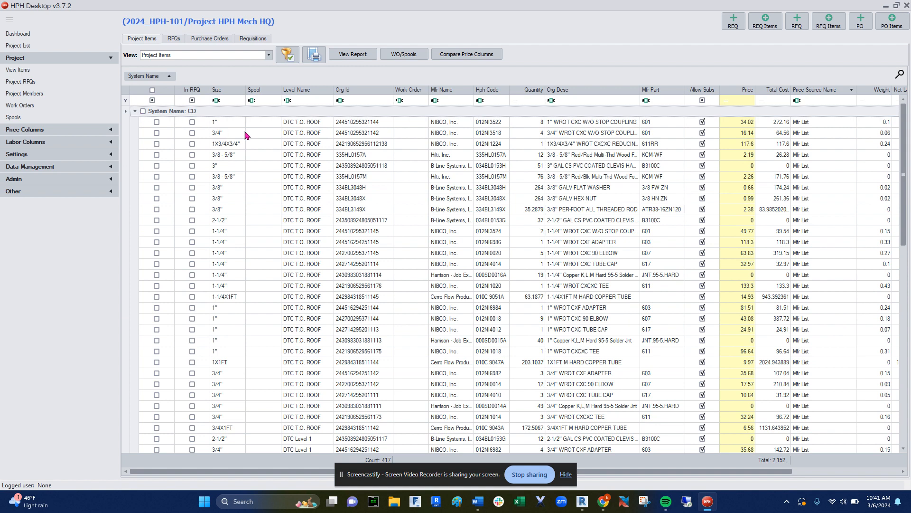
pyautogui.click(405, 55)
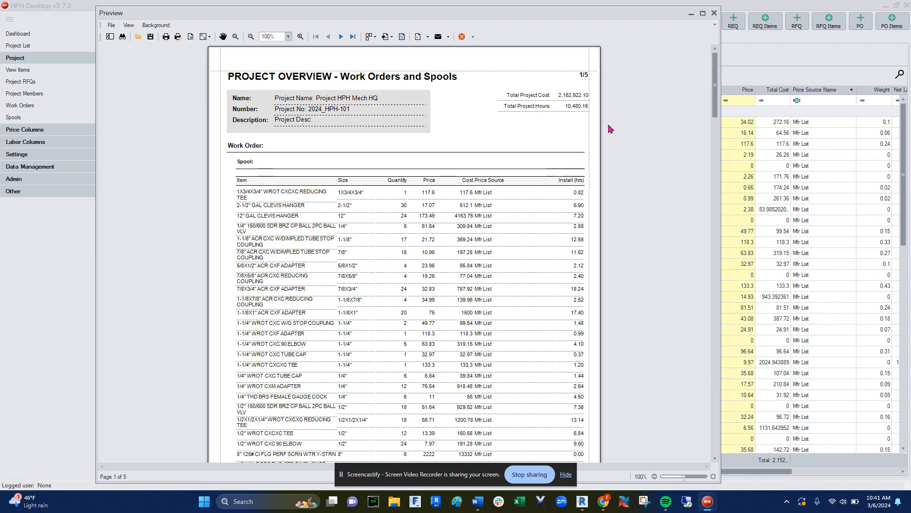
pyautogui.click(713, 13)
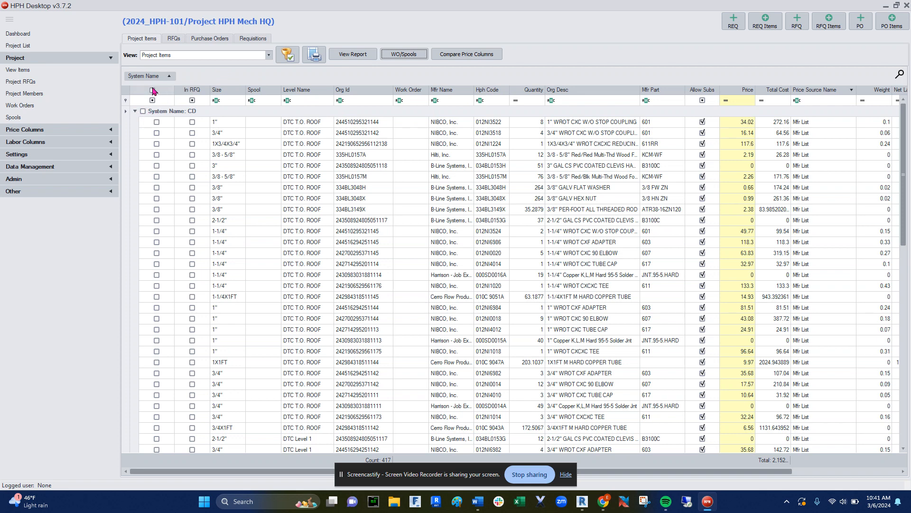
pyautogui.moveTo(144, 76); pyautogui.dragTo(174, 77)
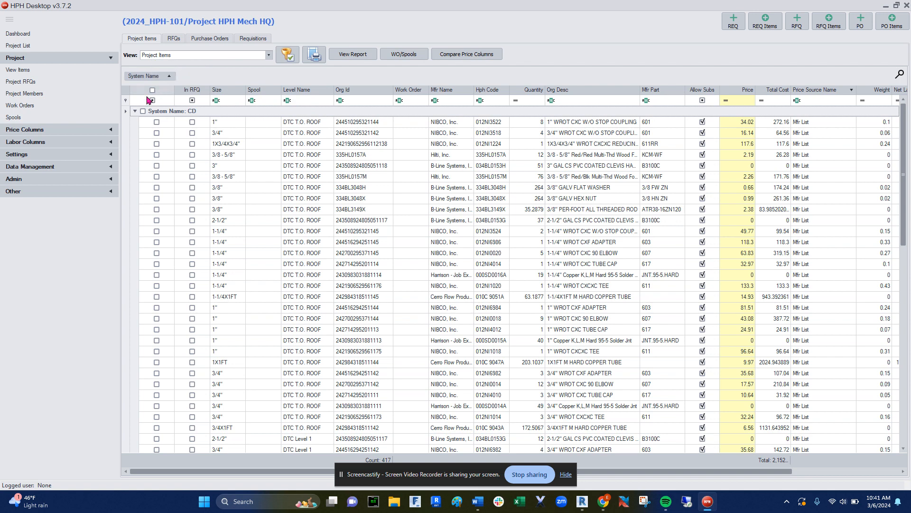
pyautogui.click(135, 111)
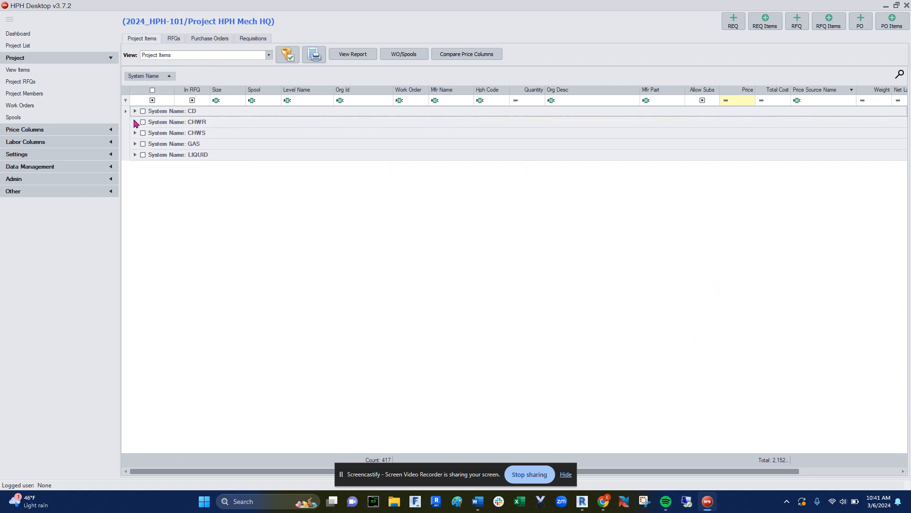
# - Create an RFQ from all items of the CHWR system, with EMS Supply and Bickford Distributors as vendors
pyautogui.click(134, 122)
pyautogui.click(143, 122)
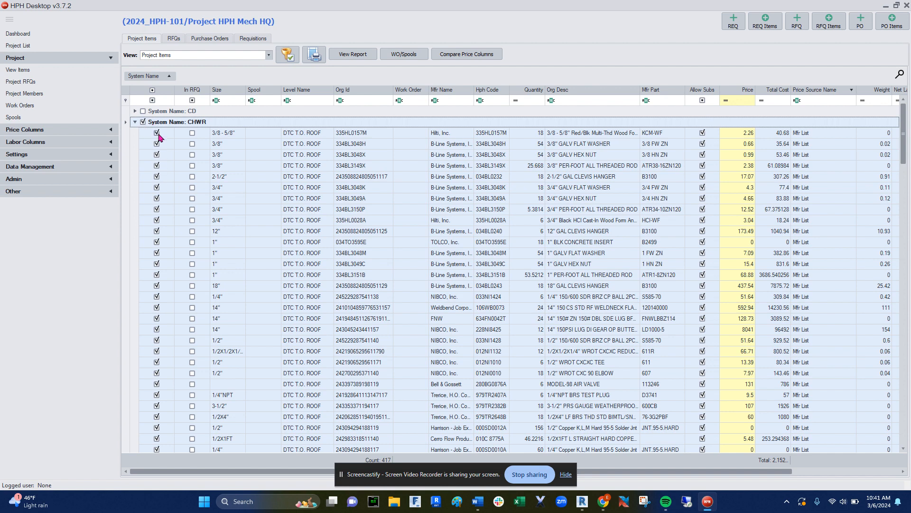
pyautogui.click(799, 23)
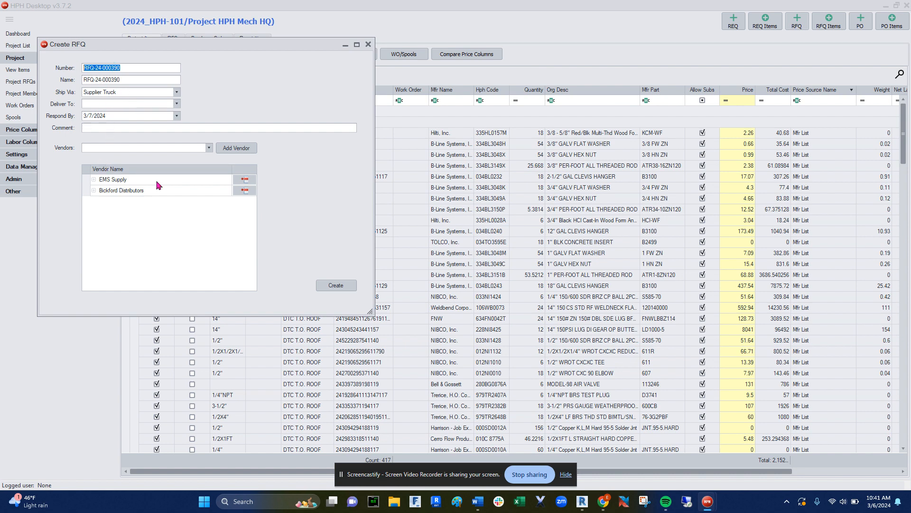
pyautogui.click(208, 147)
pyautogui.click(209, 147)
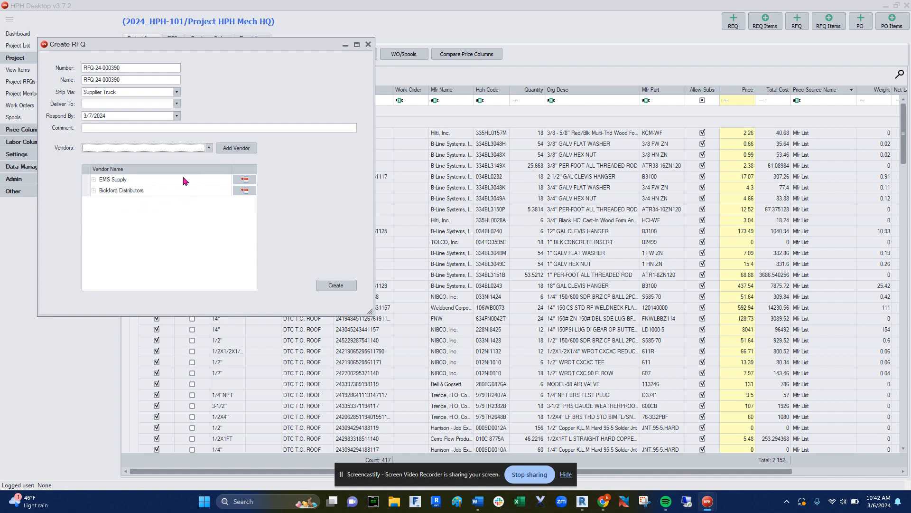
pyautogui.click(337, 289)
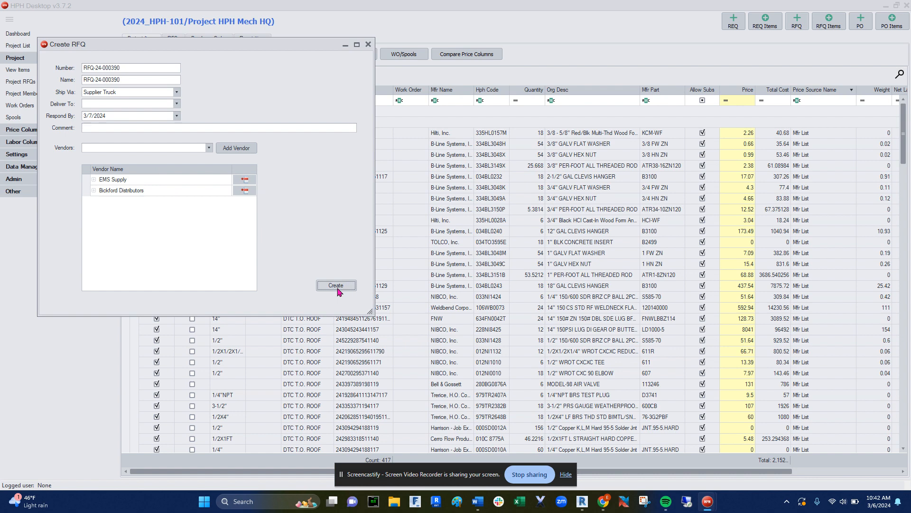
pyautogui.click(337, 286)
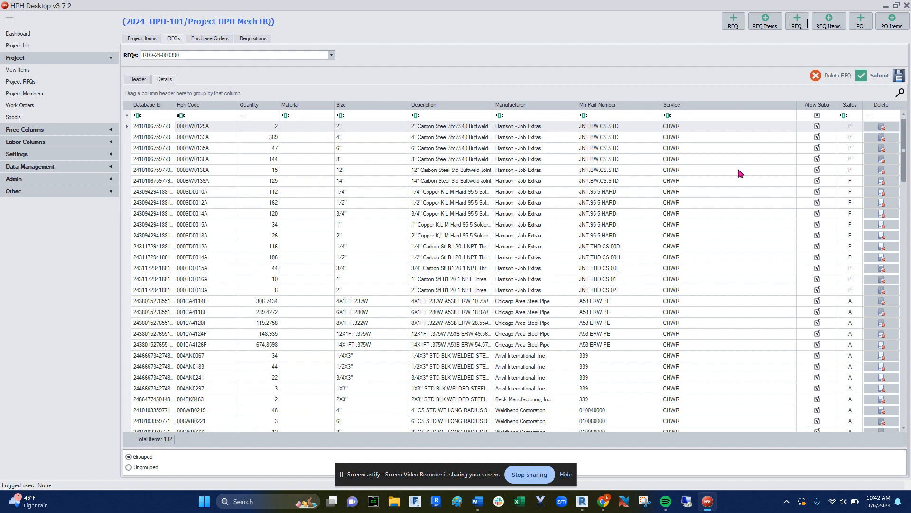
# - Submit the new RFQ to the vendors using autosubmit
pyautogui.click(876, 79)
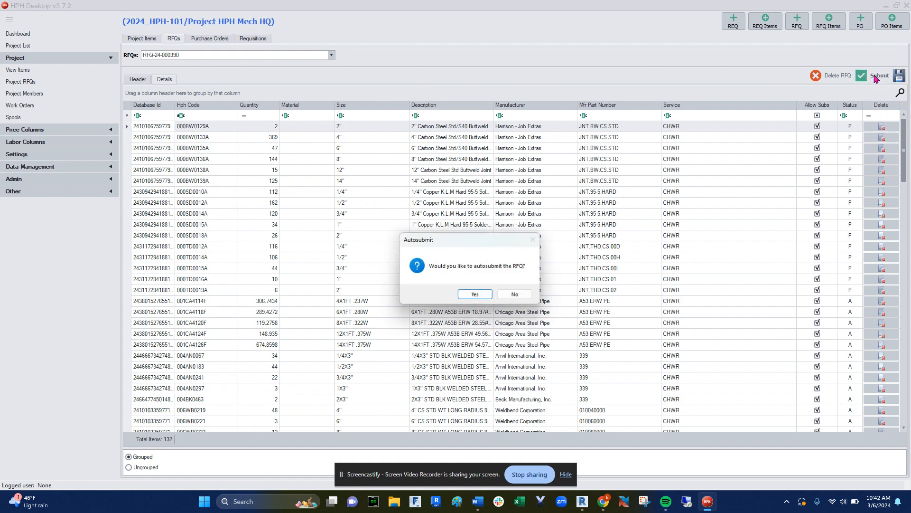
pyautogui.click(476, 294)
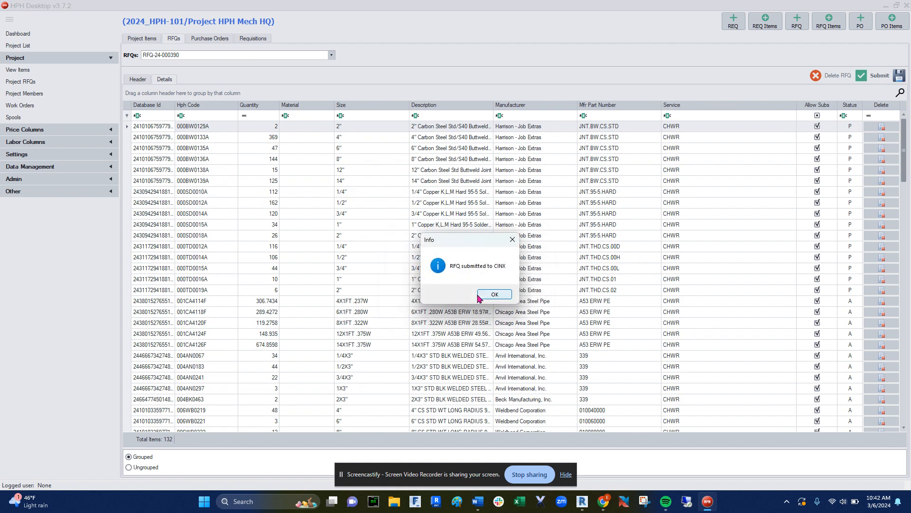
pyautogui.click(498, 296)
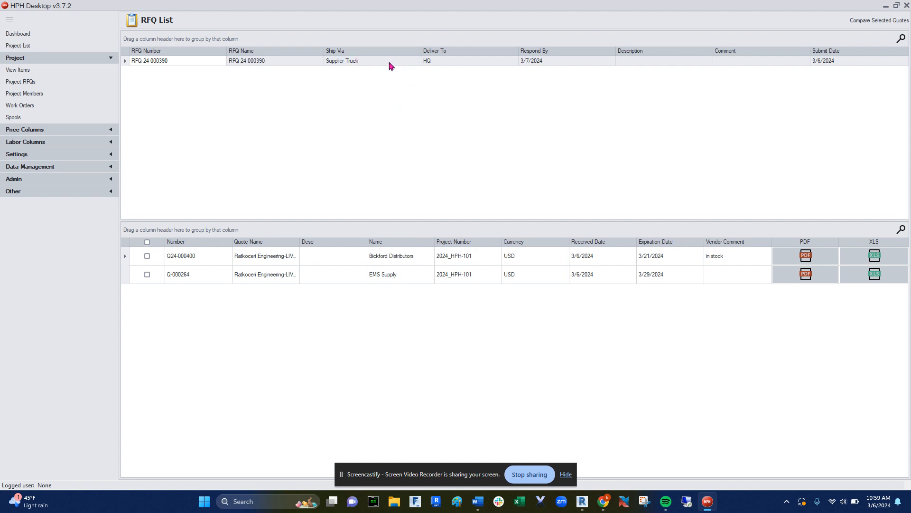
# - Compare the Bickford Distributors and EMS Supply quotes, including the Ferguson - 23Q1 vendor price column in the comparison
pyautogui.click(147, 255)
pyautogui.click(147, 274)
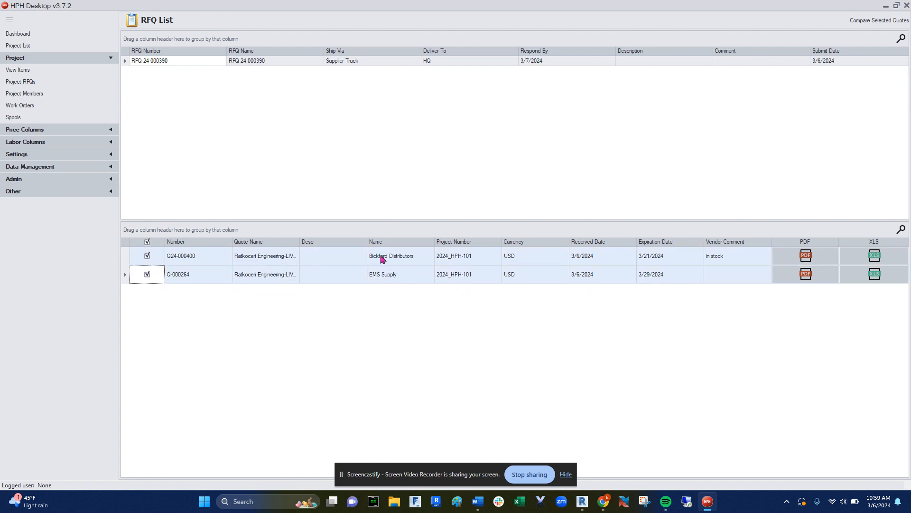
pyautogui.click(875, 22)
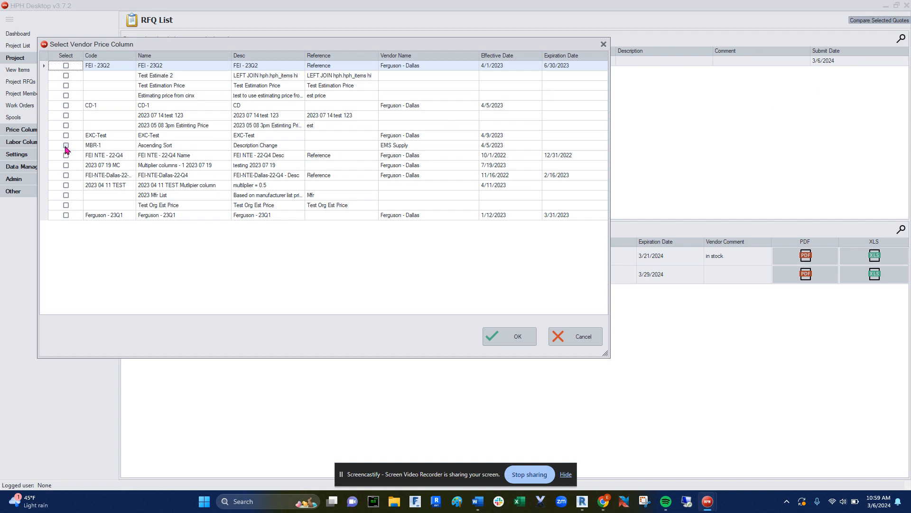
pyautogui.click(66, 216)
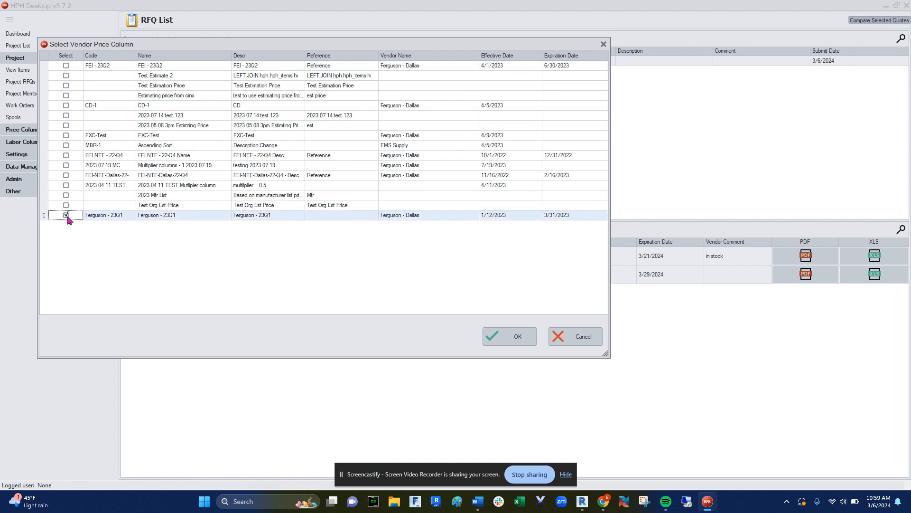
pyautogui.click(500, 336)
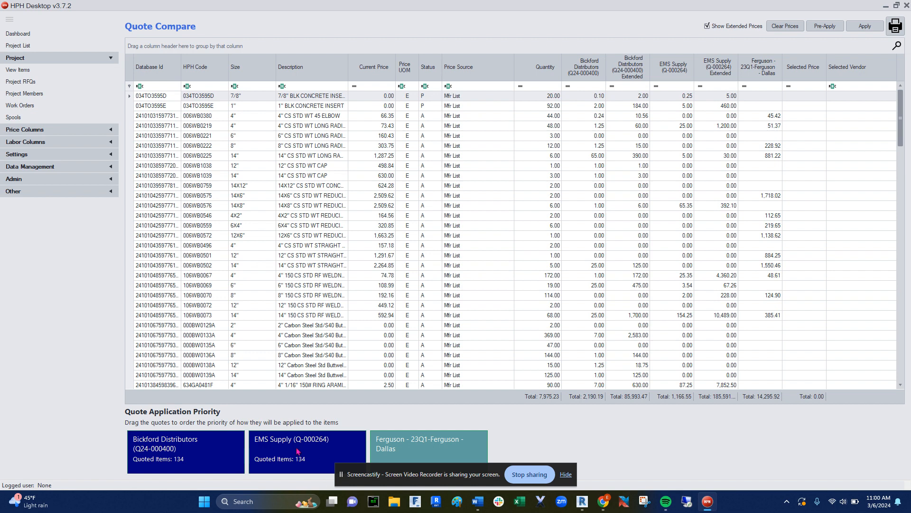
# - Give the EMS Supply quote priority over the Bickford Distributors quote and pre-apply the prices to the compared items
pyautogui.moveTo(298, 451); pyautogui.dragTo(179, 441)
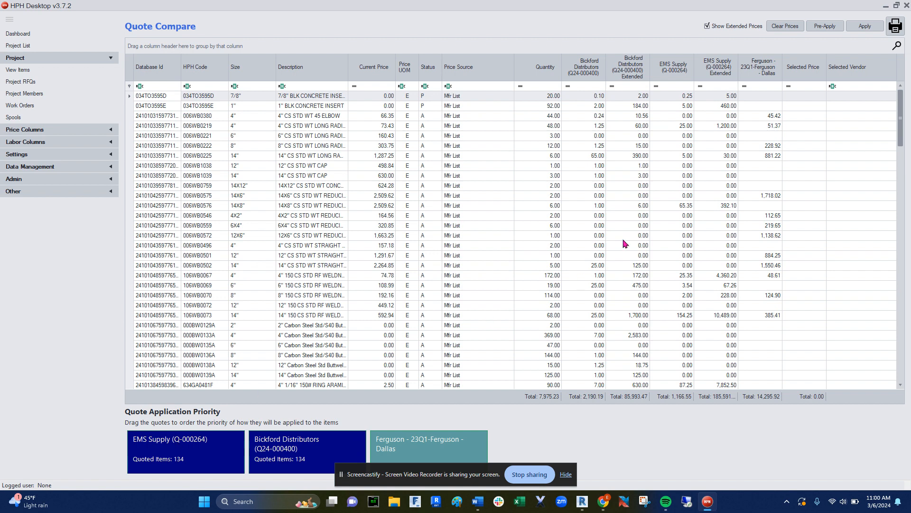
pyautogui.click(824, 27)
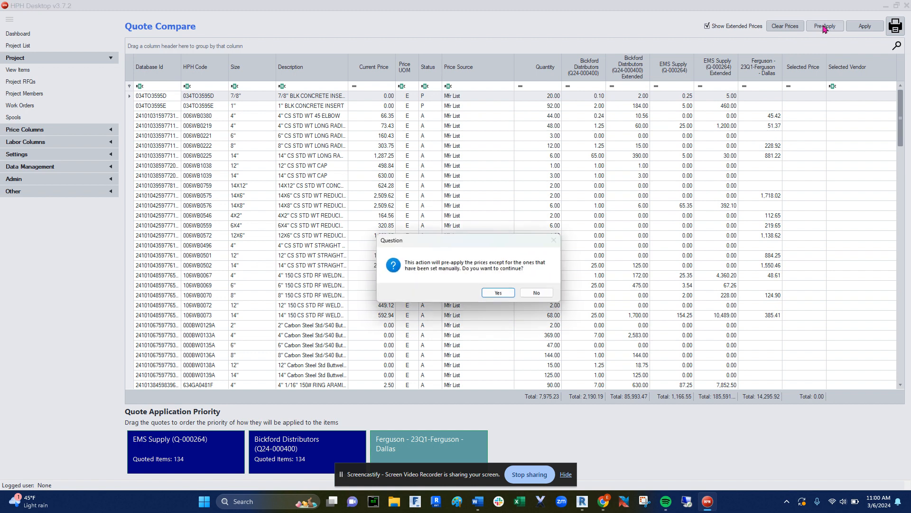
pyautogui.click(508, 297)
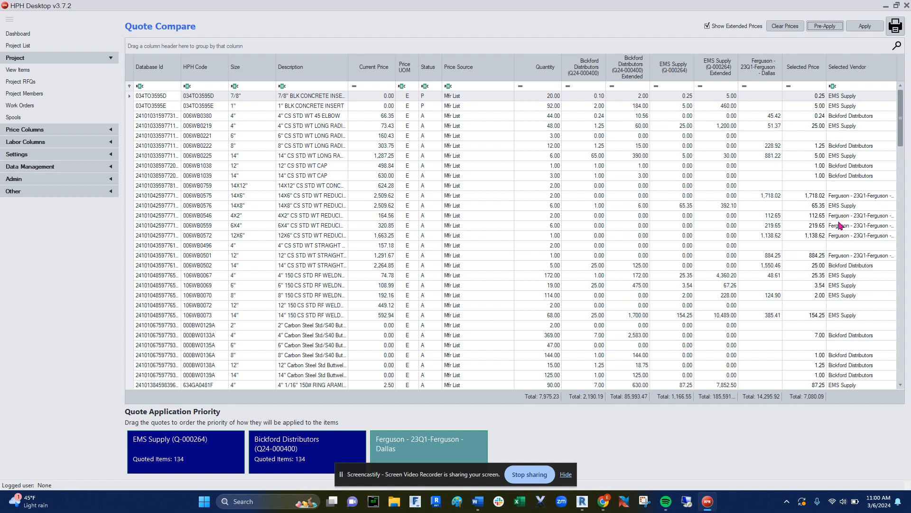
# - Apply the selected vendor prices from the quote comparison to the project items
pyautogui.click(863, 28)
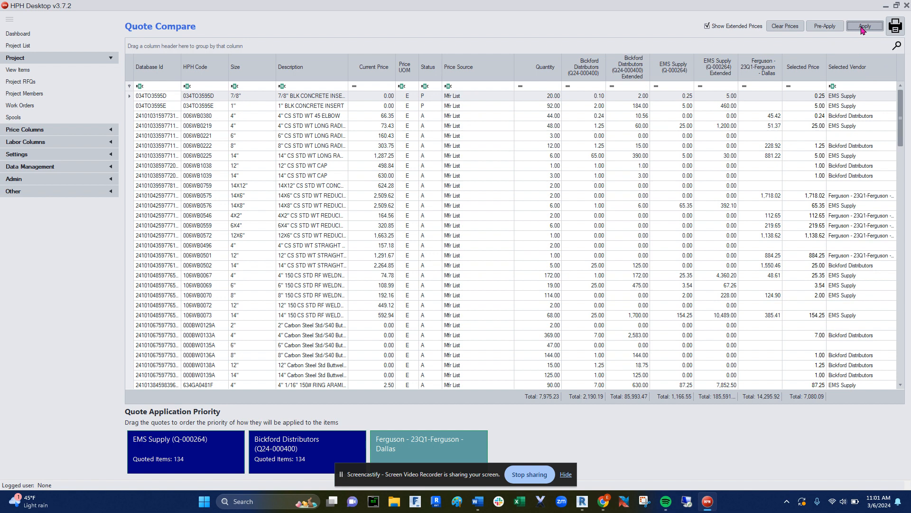
pyautogui.click(864, 27)
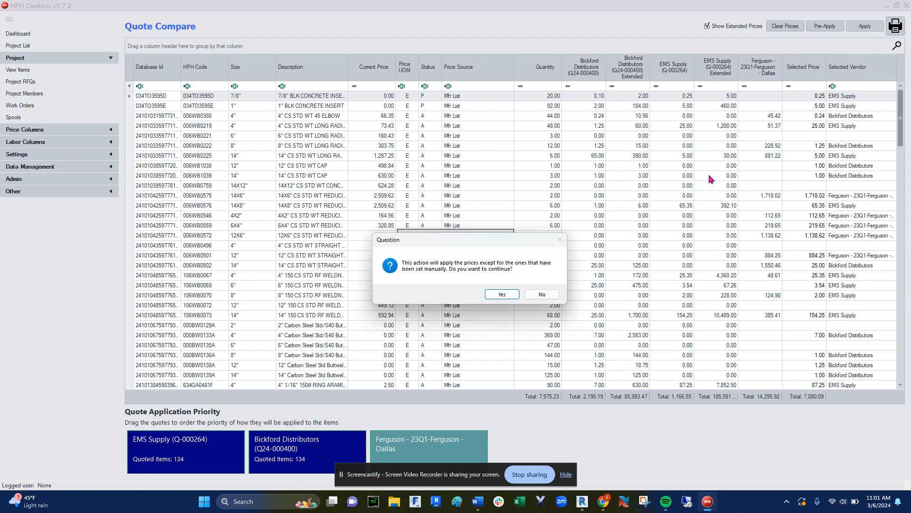
pyautogui.click(503, 295)
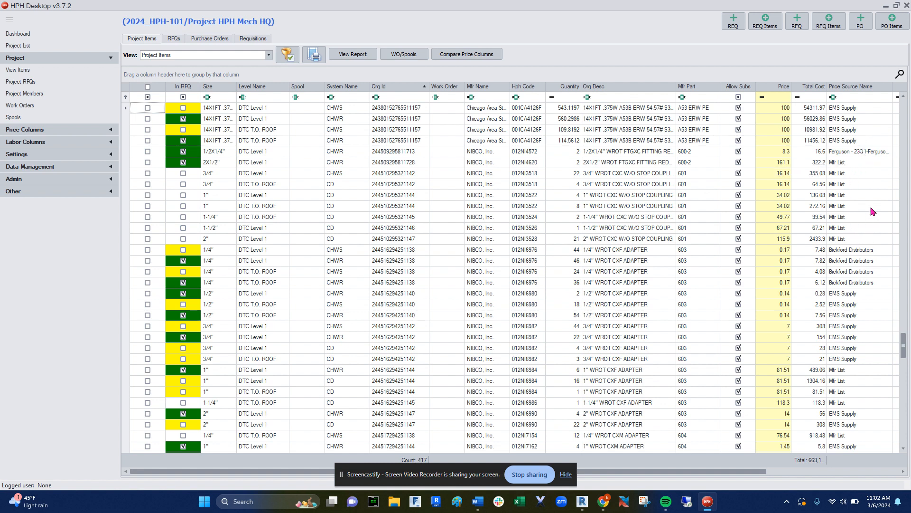
# - Preview the project items report with its prices and price sources, and check which item views are available
pyautogui.click(363, 56)
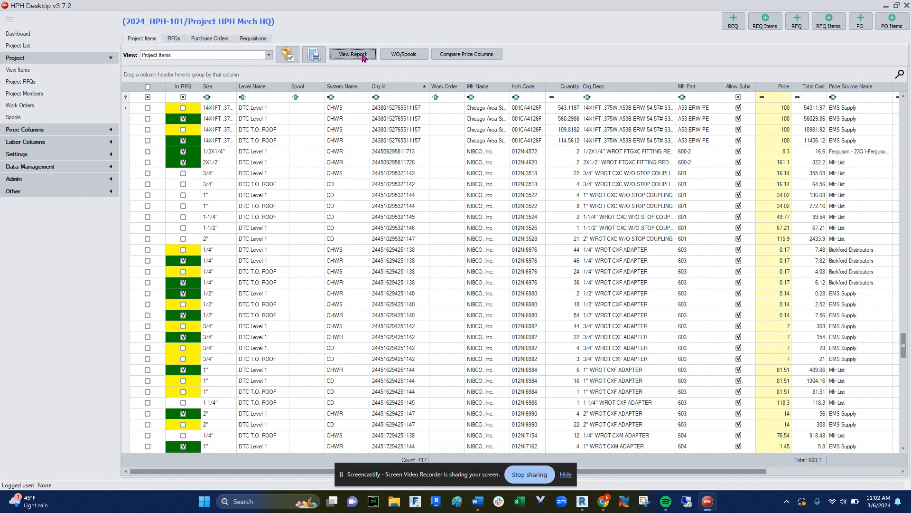
pyautogui.scroll(-3, 487, 211)
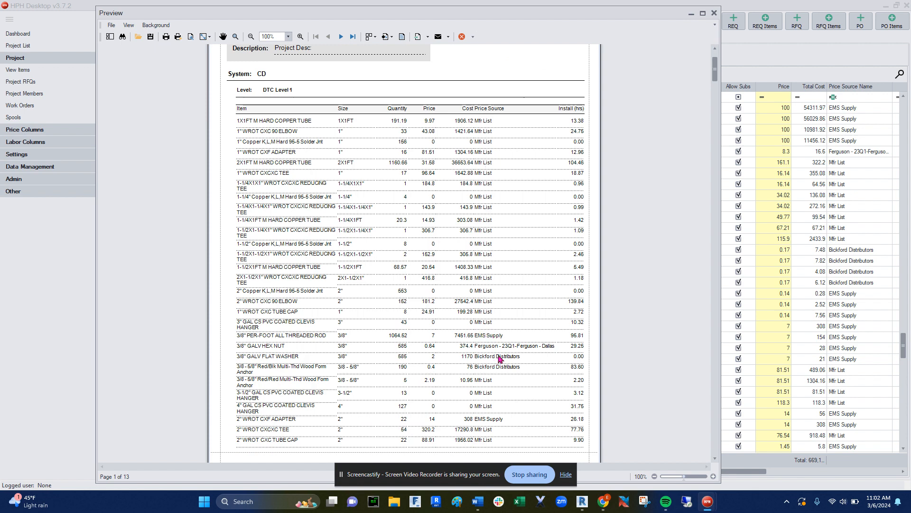
pyautogui.click(714, 14)
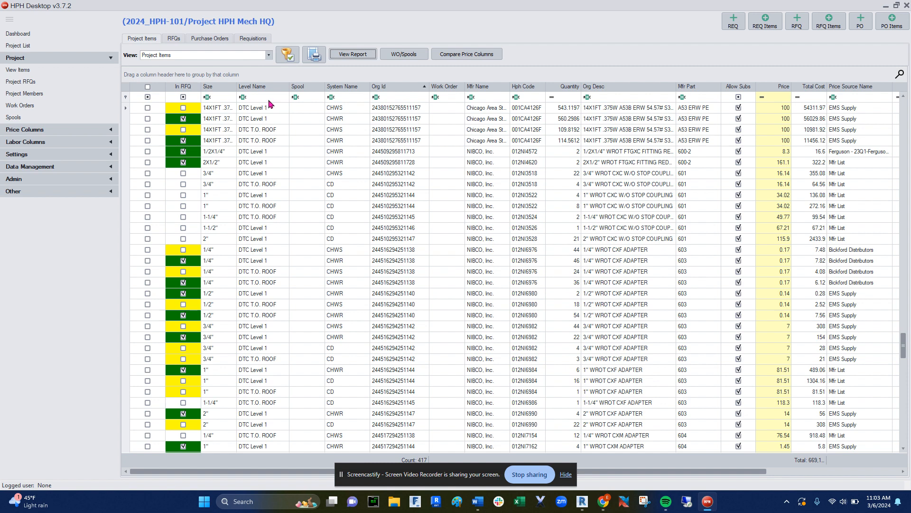
pyautogui.click(201, 55)
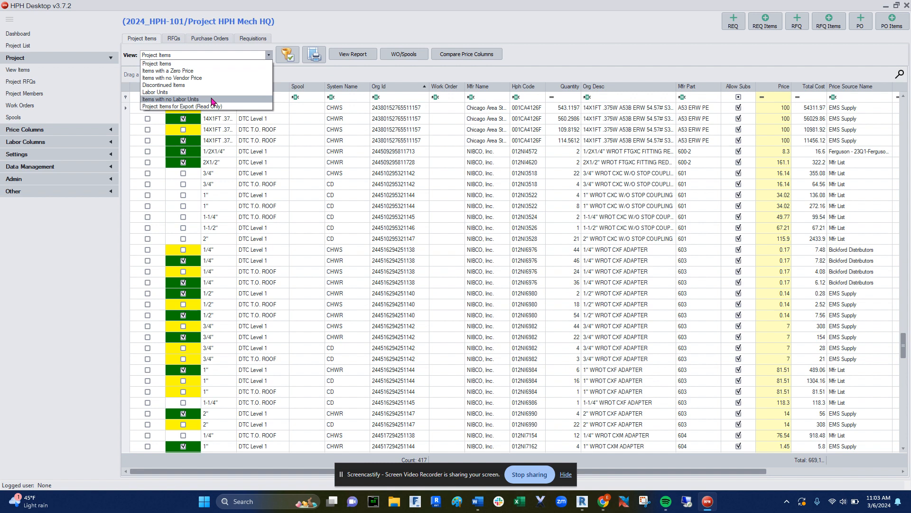
pyautogui.click(292, 31)
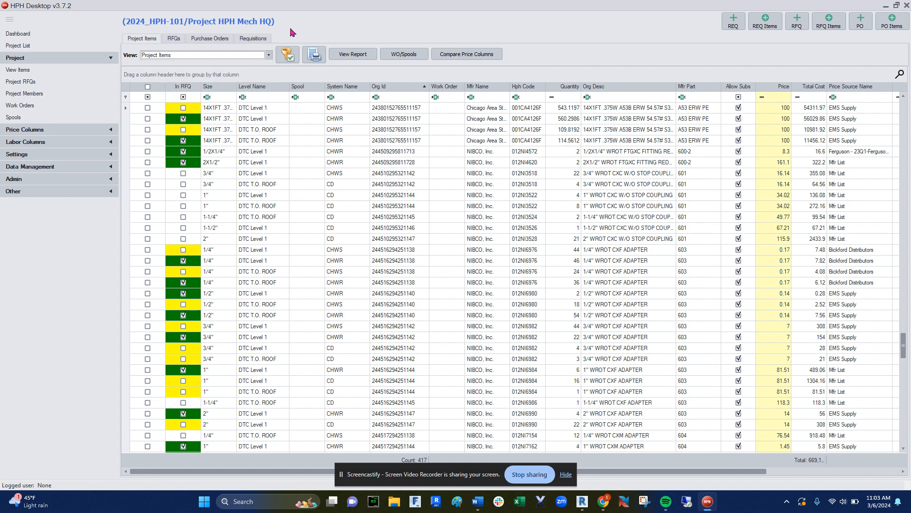